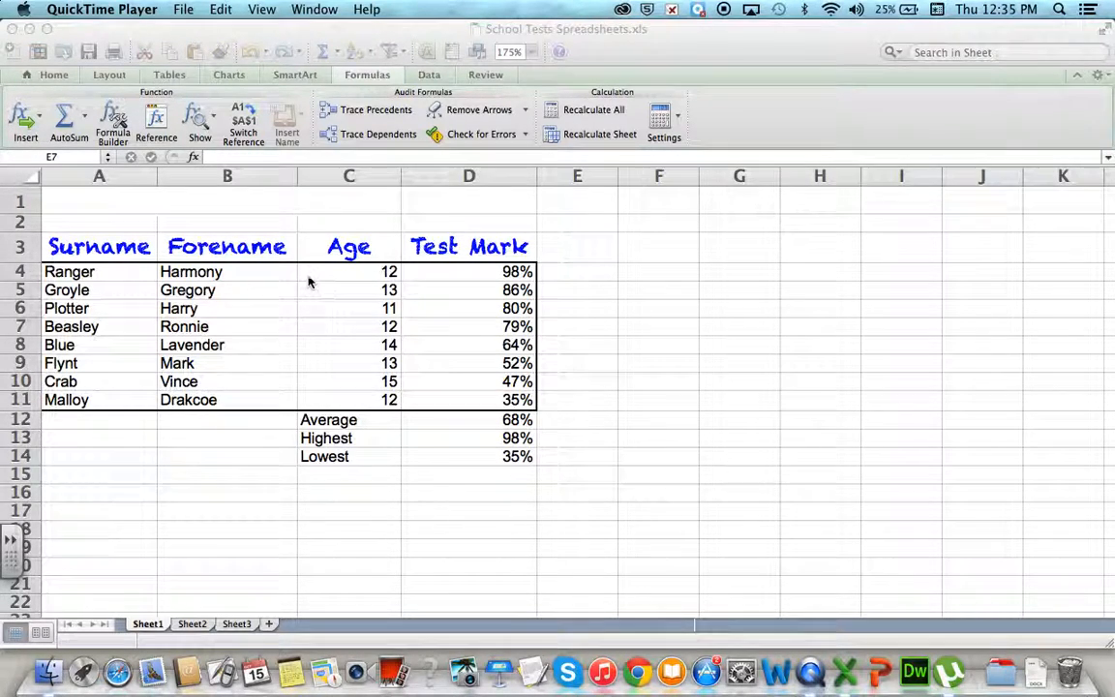
Select the forenames in B4:B11 together with the test marks in D4:D11, leaving out the age column
{"action": "left_click", "coordinate": [246, 277]}
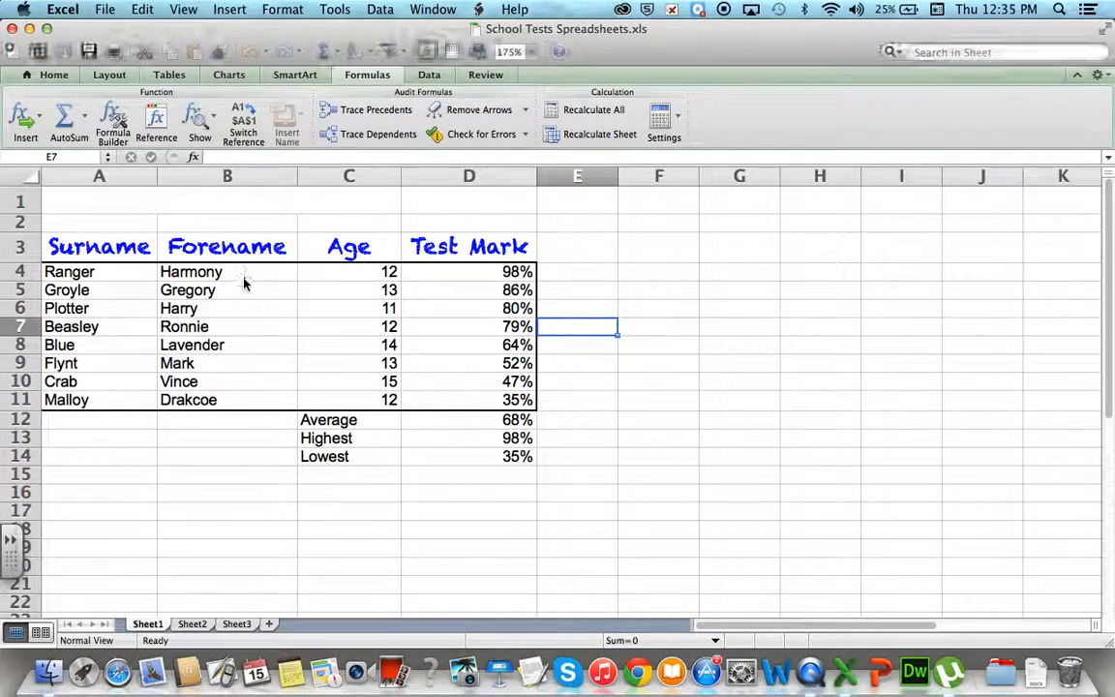
{"action": "left_click_drag", "start_coordinate": [244, 273], "coordinate": [265, 402]}
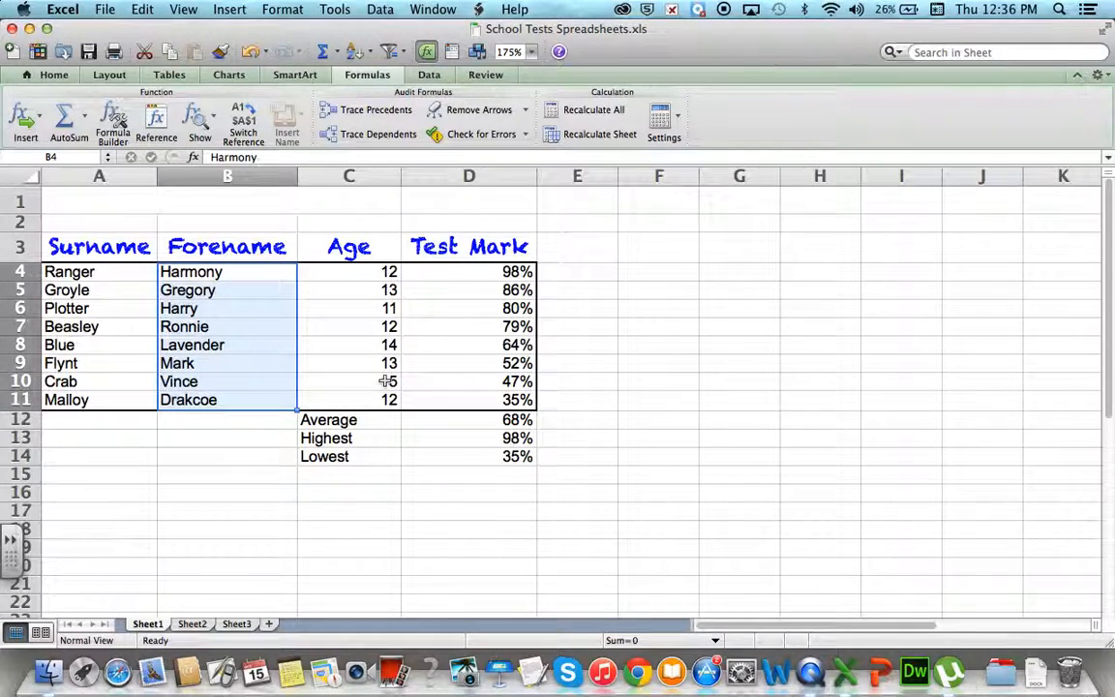
{"action": "left_click_drag", "start_coordinate": [451, 277], "coordinate": [453, 398]}
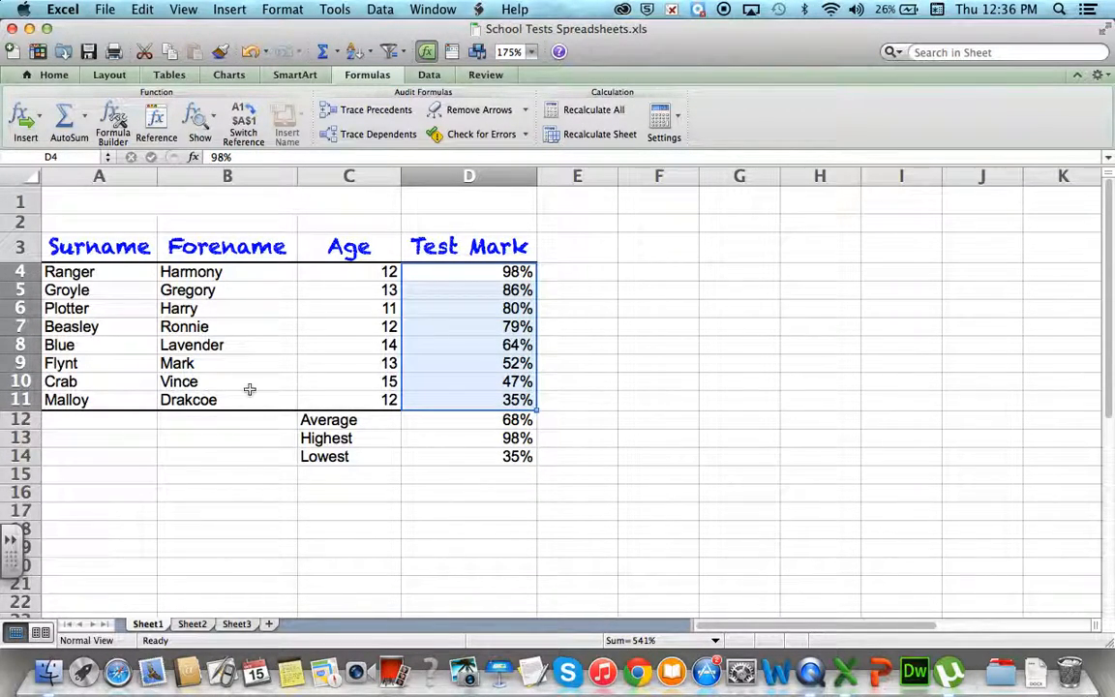
{"action": "left_click_drag", "start_coordinate": [259, 274], "coordinate": [262, 399]}
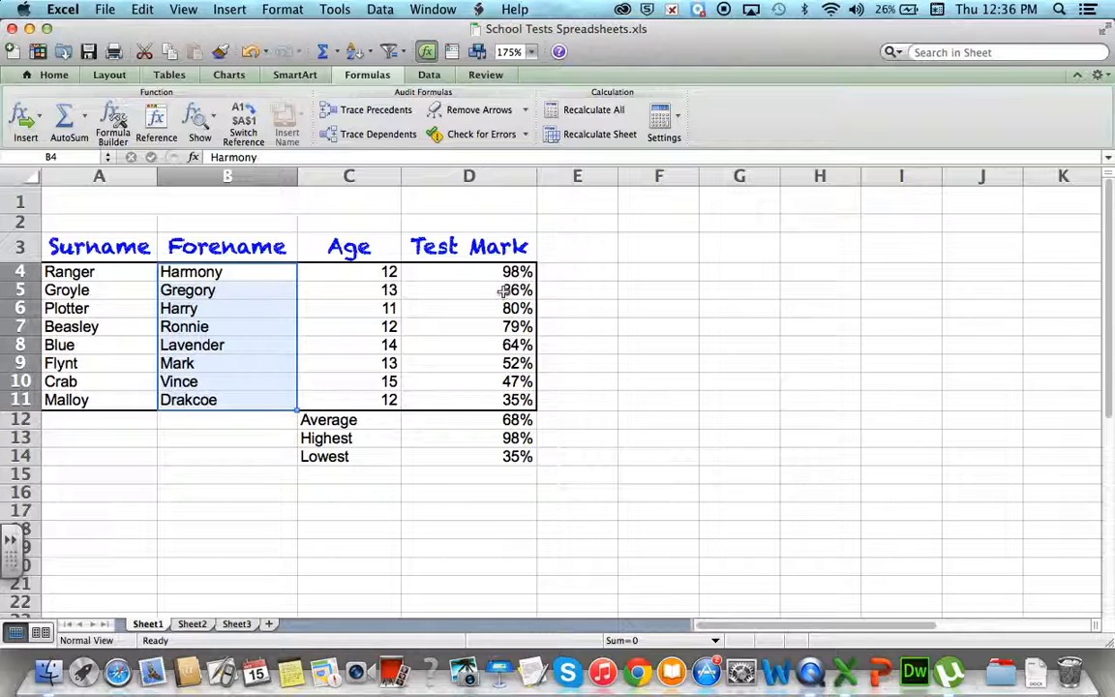
{"action": "left_click", "coordinate": [429, 274], "text": "super"}
{"action": "left_click_drag", "start_coordinate": [426, 273], "coordinate": [435, 399]}
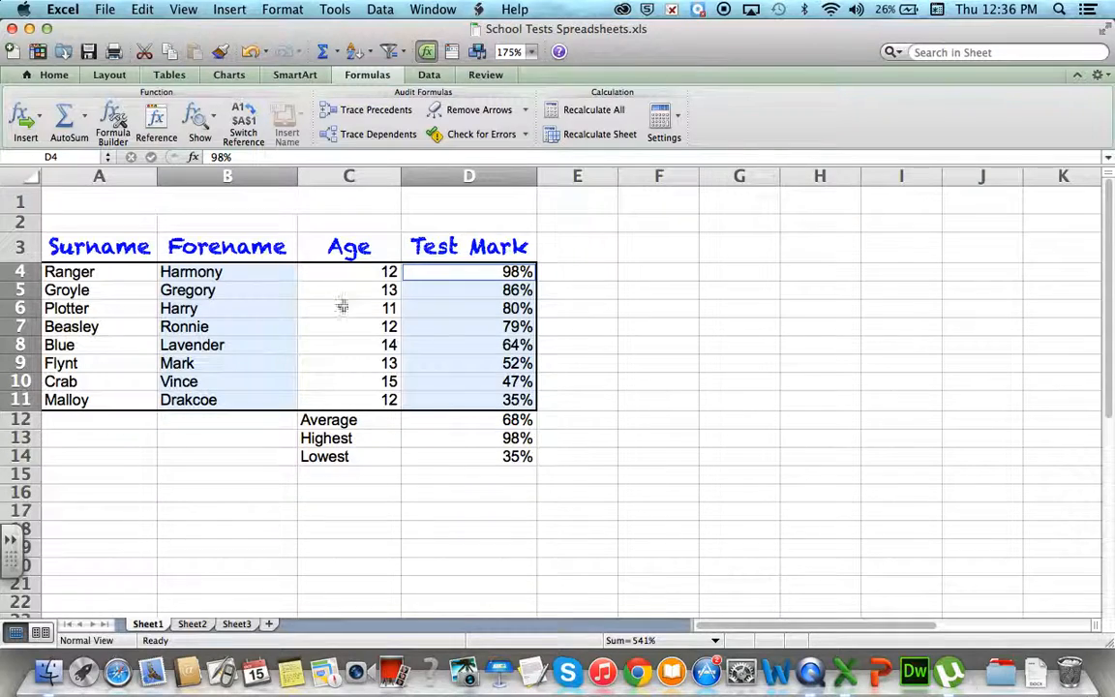
Insert a Clustered Cylinder column chart from the selected forenames and test marks
{"action": "left_click", "coordinate": [229, 75]}
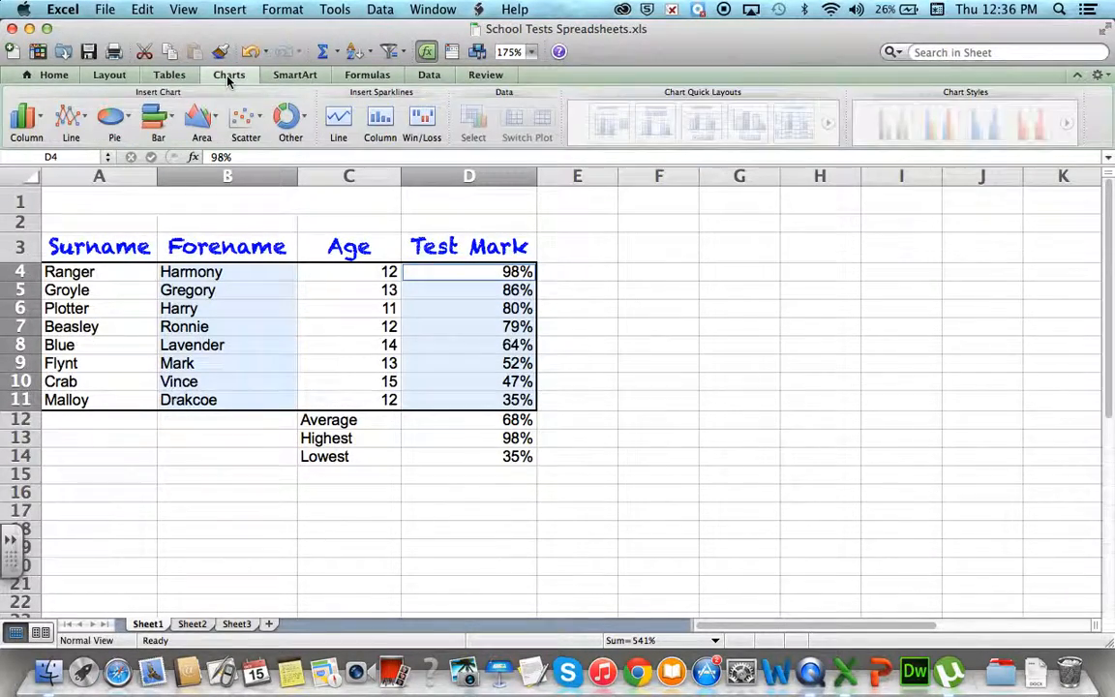
{"action": "left_click", "coordinate": [40, 120]}
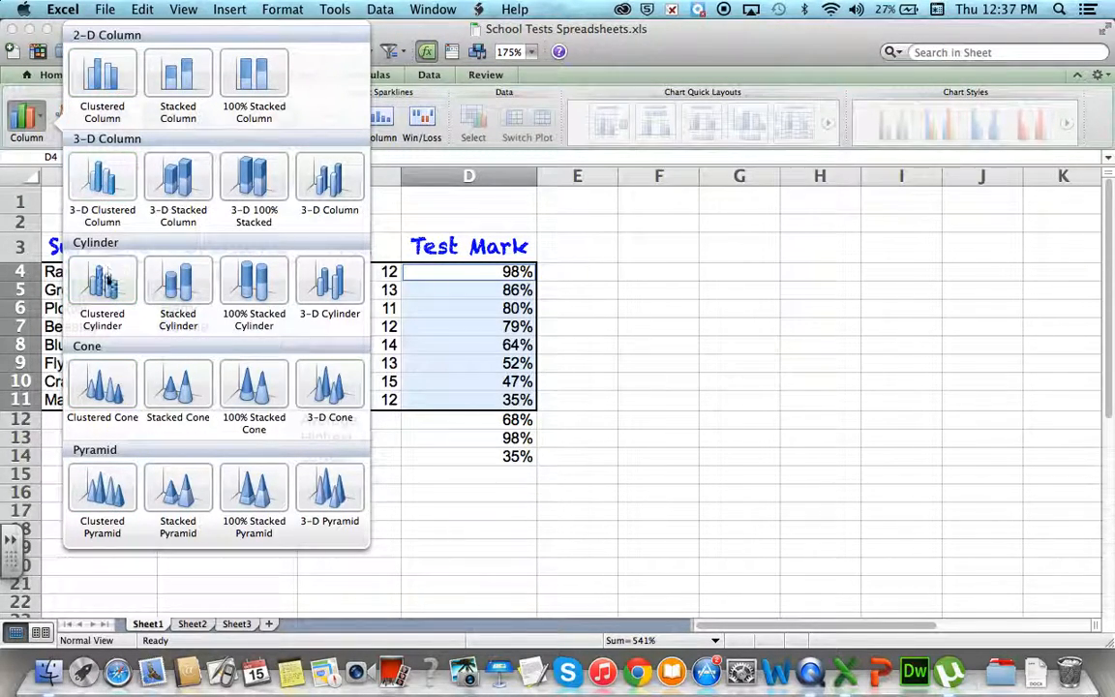
{"action": "left_click", "coordinate": [105, 280]}
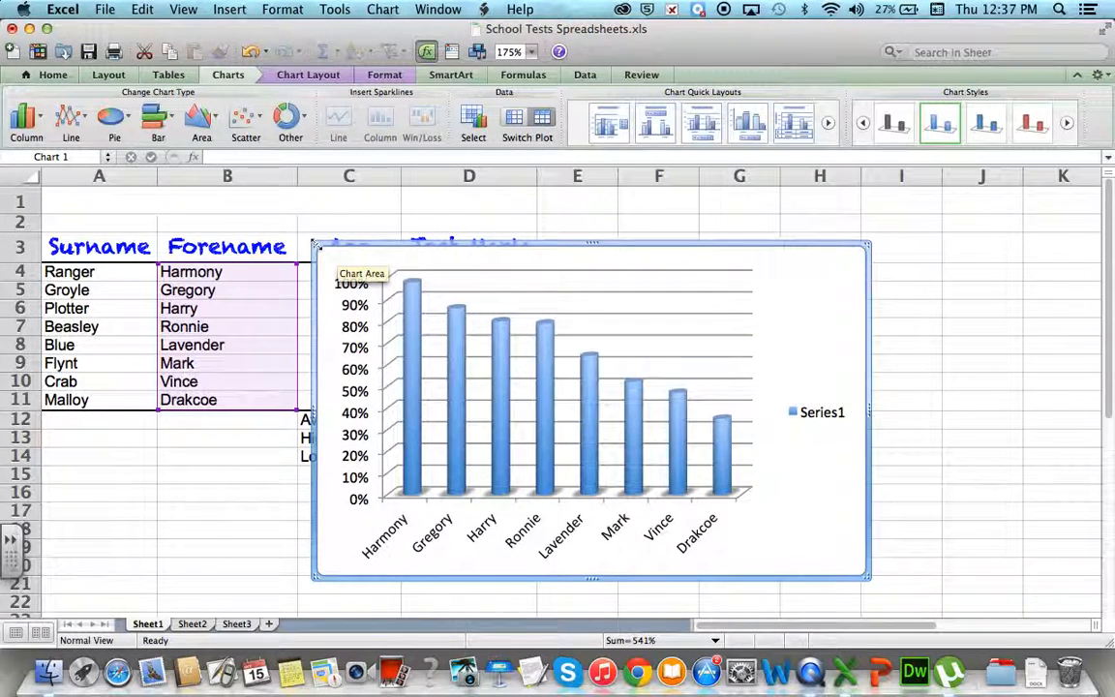
Enlarge the chart so it spans from the upper-left corner of cell B1 to about row 24, just past column I
{"action": "left_click_drag", "start_coordinate": [315, 244], "coordinate": [159, 200]}
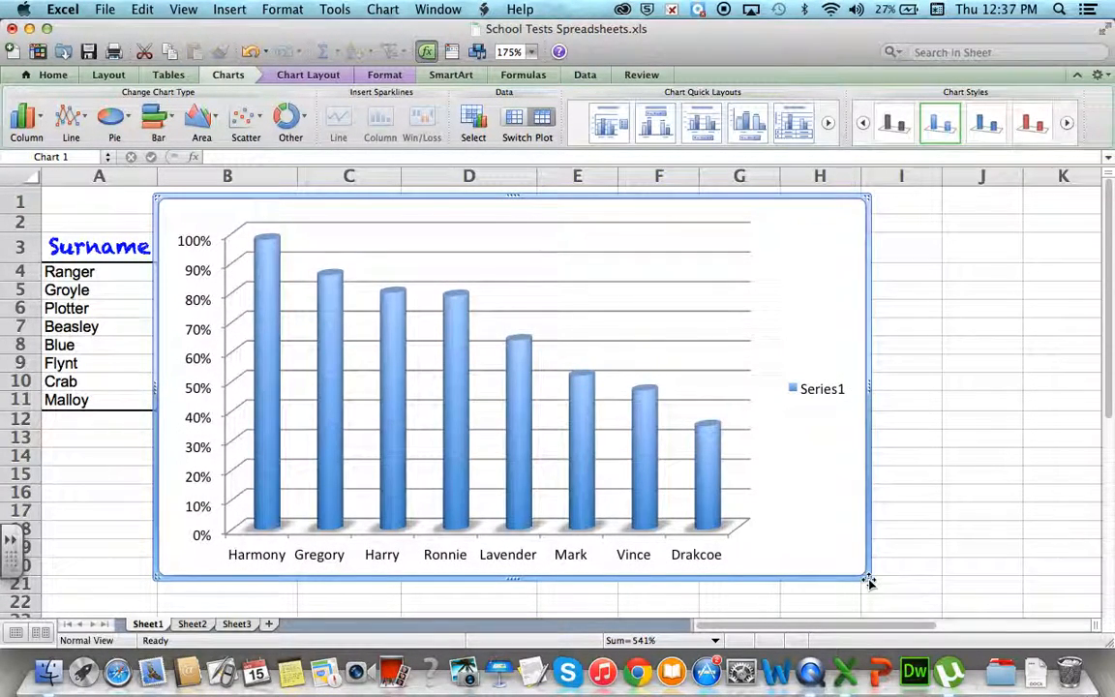
{"action": "left_click_drag", "start_coordinate": [864, 575], "coordinate": [953, 527]}
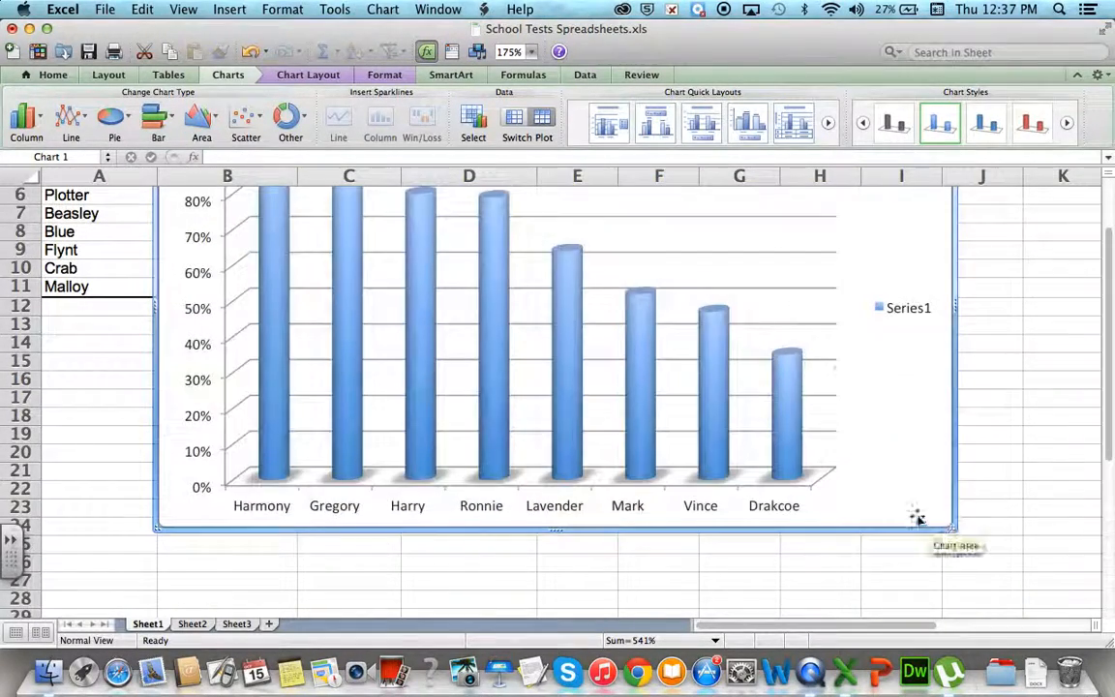
{"action": "scroll", "coordinate": [842, 351], "scroll_direction": "up", "scroll_amount": 3}
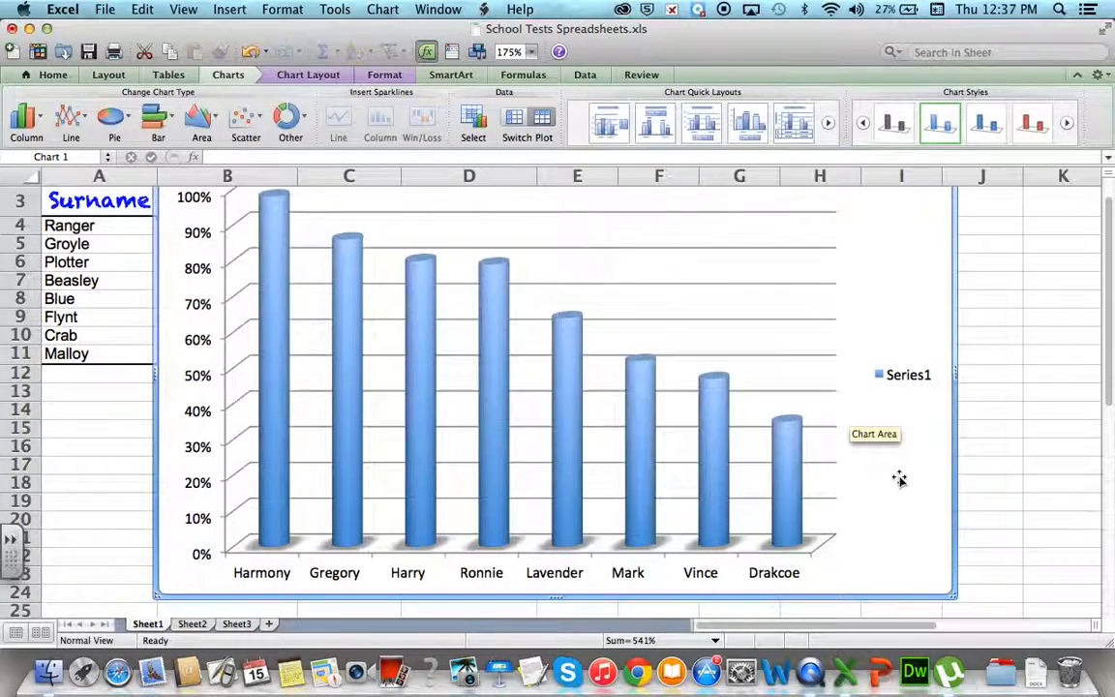
{"action": "scroll", "coordinate": [900, 478], "scroll_direction": "up", "scroll_amount": 1}
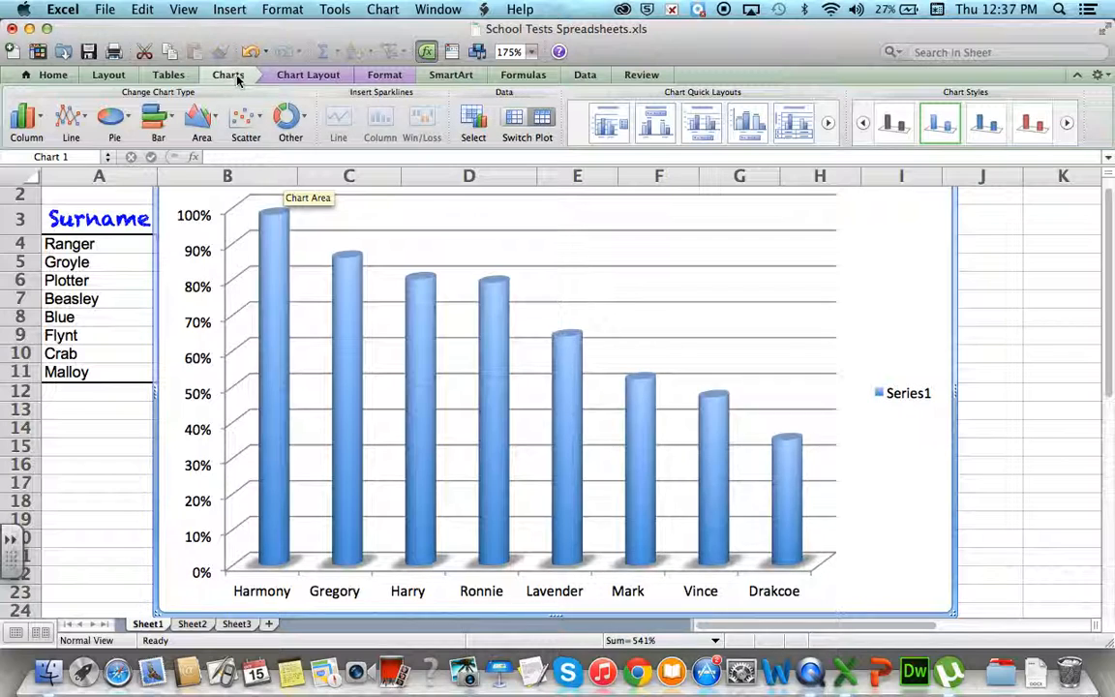
Add a title above the chart
{"action": "left_click", "coordinate": [297, 82]}
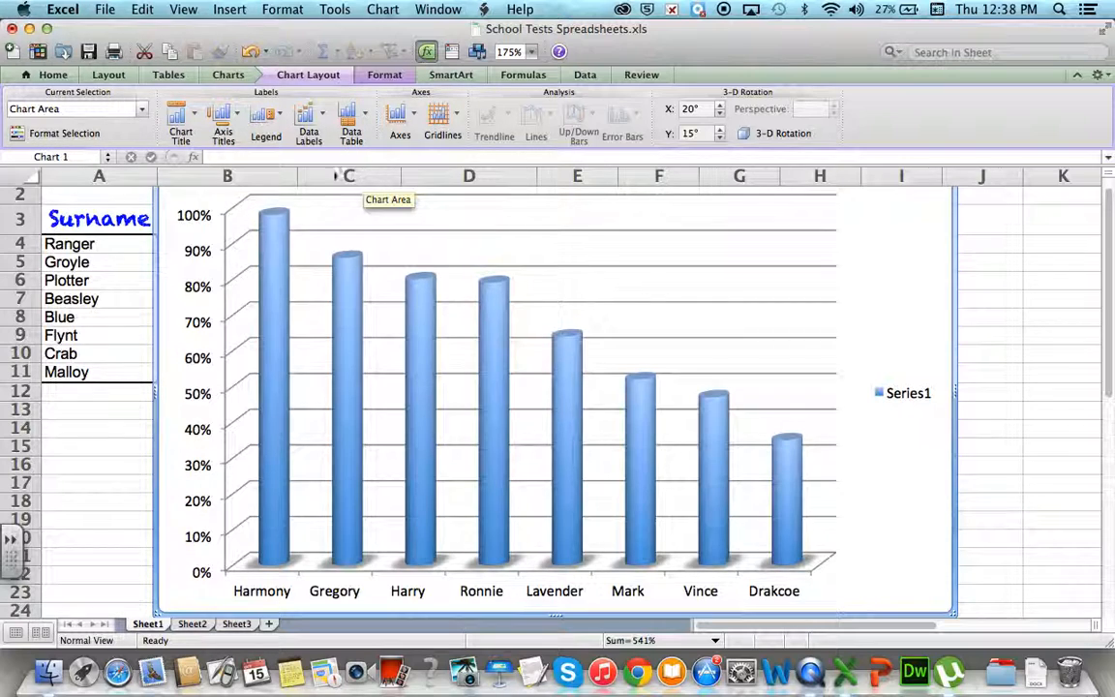
{"action": "left_click", "coordinate": [192, 117]}
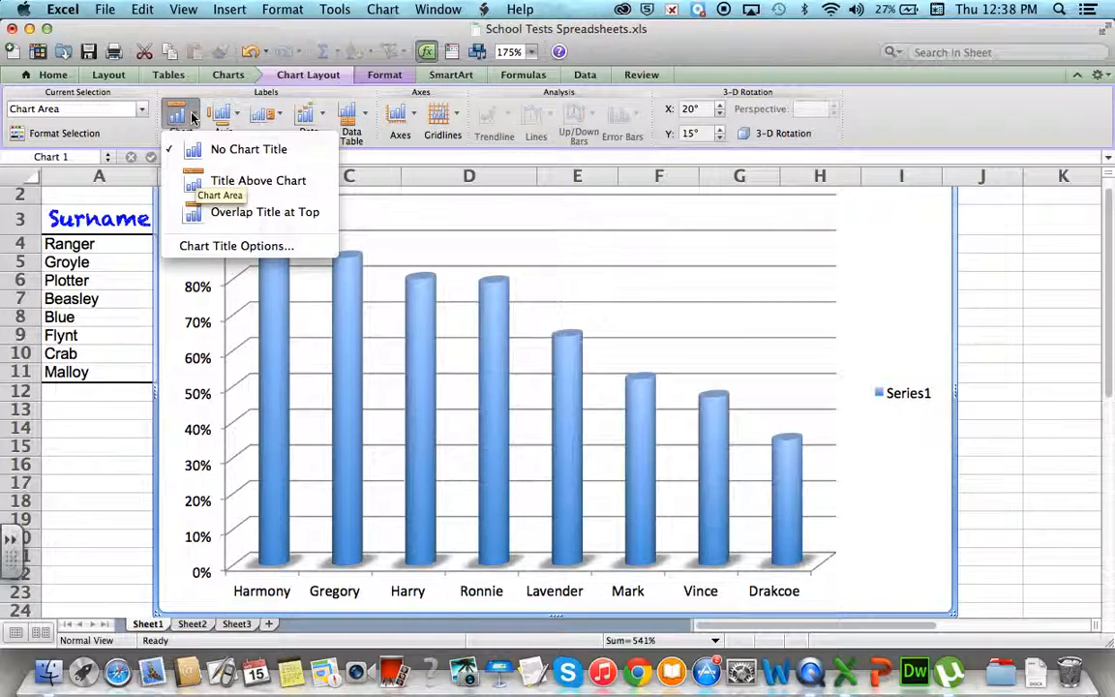
{"action": "left_click", "coordinate": [251, 176]}
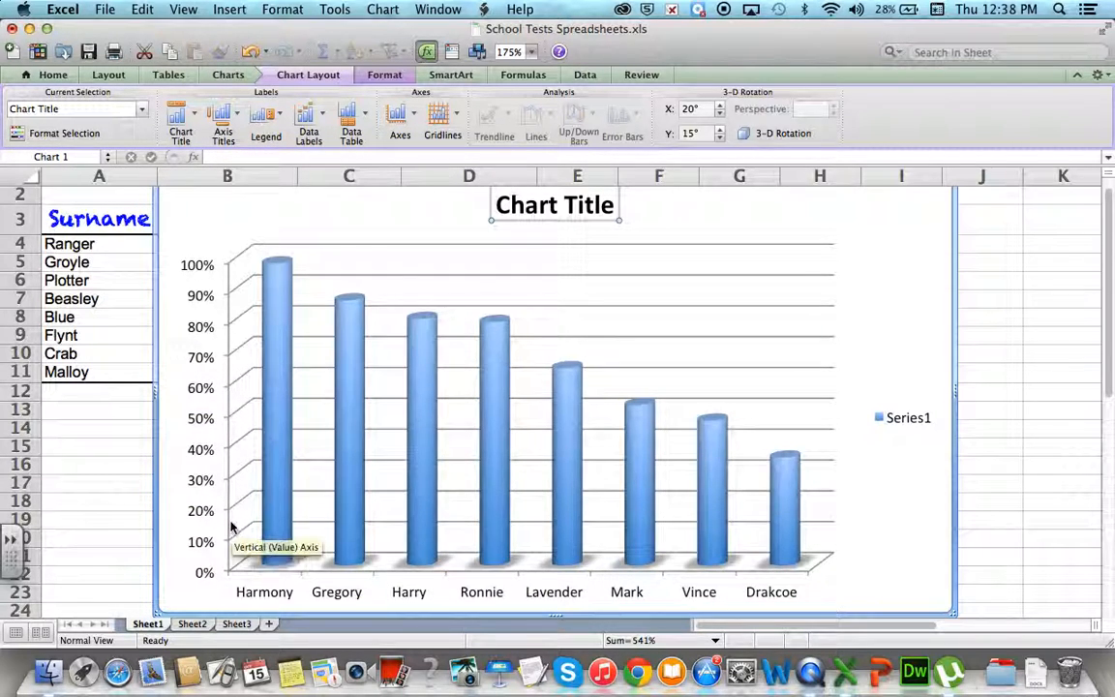
Add a horizontal axis title below the axis and a rotated vertical axis title to the chart
{"action": "left_click", "coordinate": [242, 115]}
{"action": "mouse_move", "coordinate": [280, 141]}
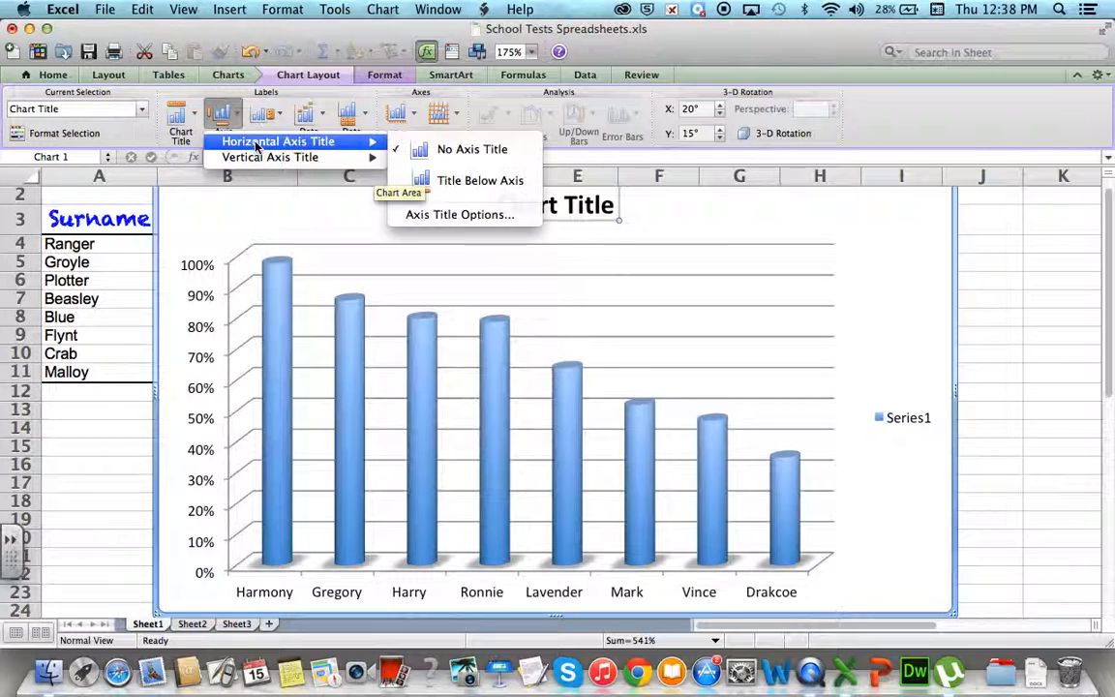
{"action": "left_click", "coordinate": [465, 184]}
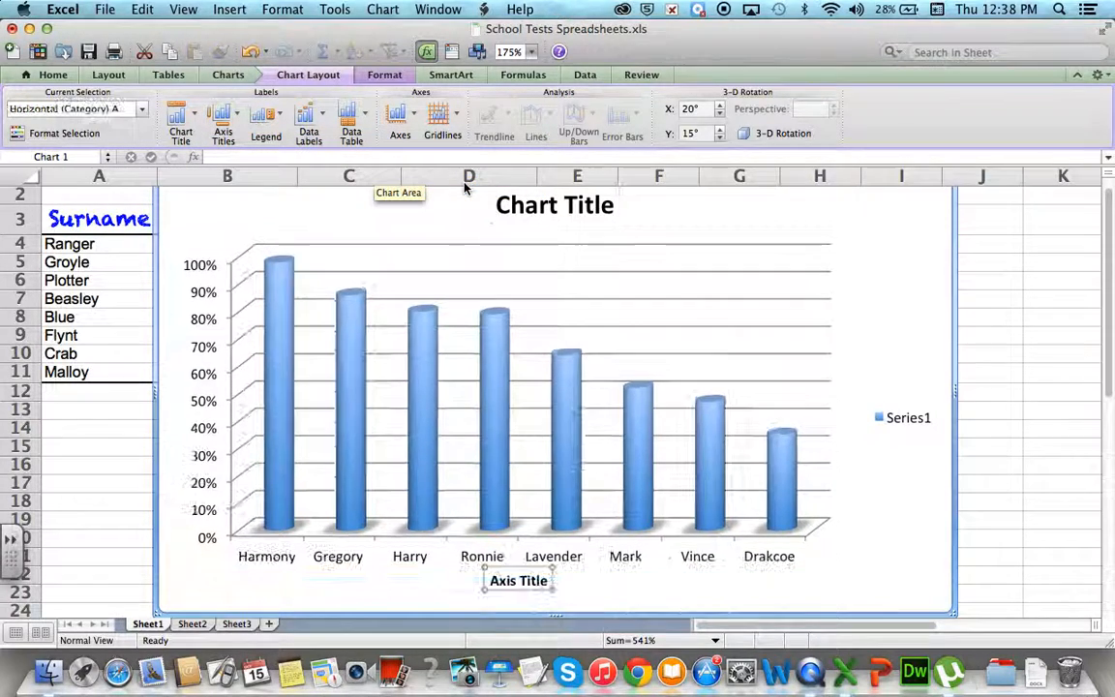
{"action": "left_click", "coordinate": [235, 124]}
{"action": "mouse_move", "coordinate": [291, 157]}
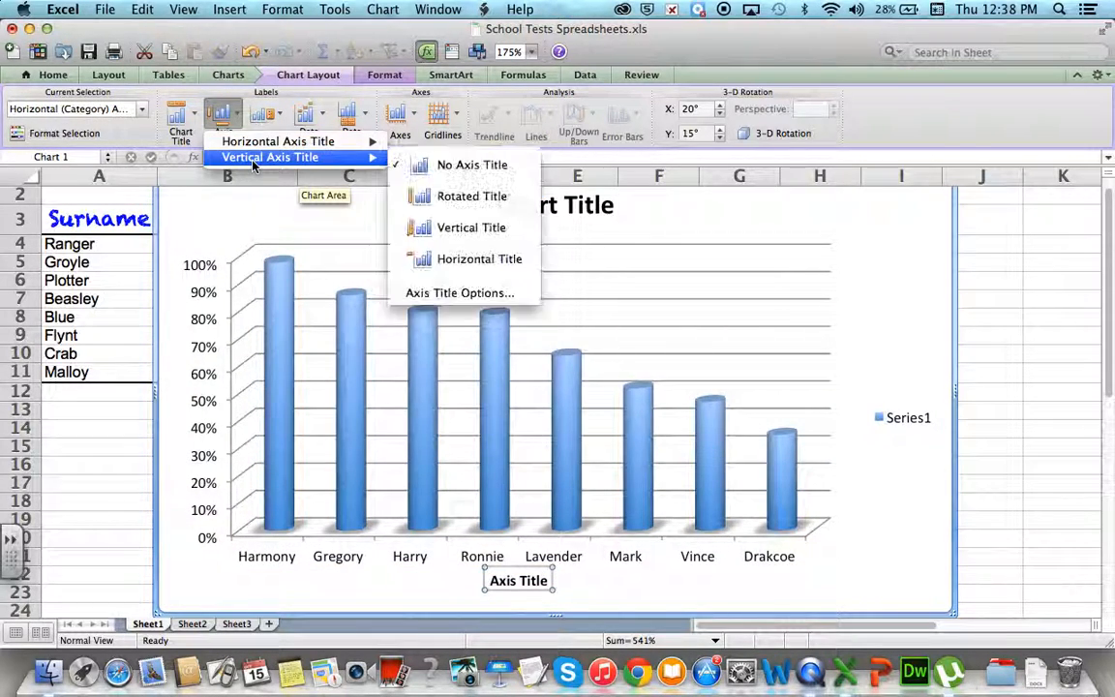
{"action": "left_click", "coordinate": [495, 201]}
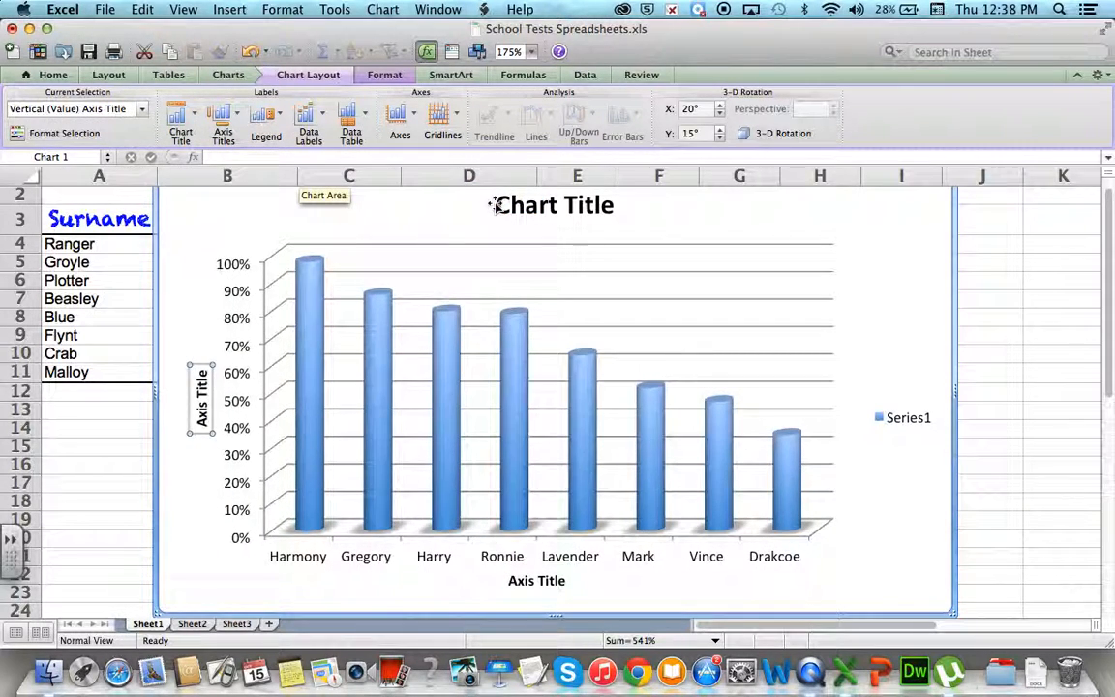
Replace the placeholder chart title with "School Test Results"
{"action": "left_click", "coordinate": [528, 204]}
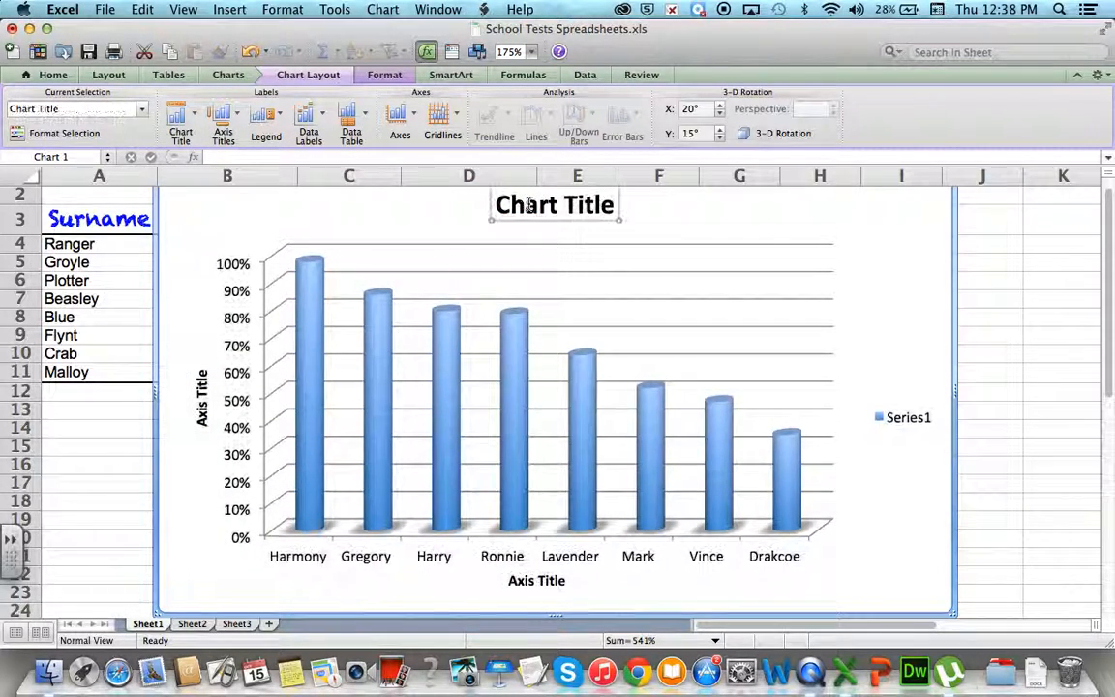
{"action": "left_click", "coordinate": [528, 203]}
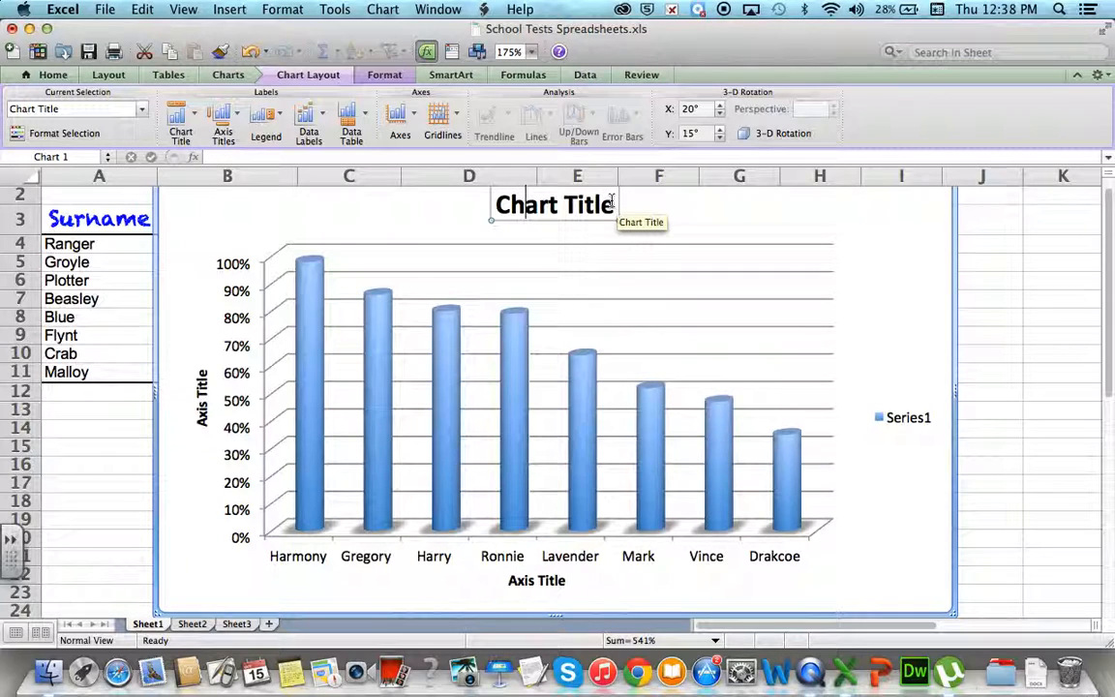
{"action": "key", "text": "BackSpace"}
{"action": "key", "text": "BackSpace"}
{"action": "key", "text": "BackSpace"}
{"action": "key", "text": "BackSpace"}
{"action": "key", "text": "BackSpace"}
{"action": "key", "text": "BackSpace"}
{"action": "key", "text": "BackSpace"}
{"action": "key", "text": "BackSpace"}
{"action": "key", "text": "BackSpace"}
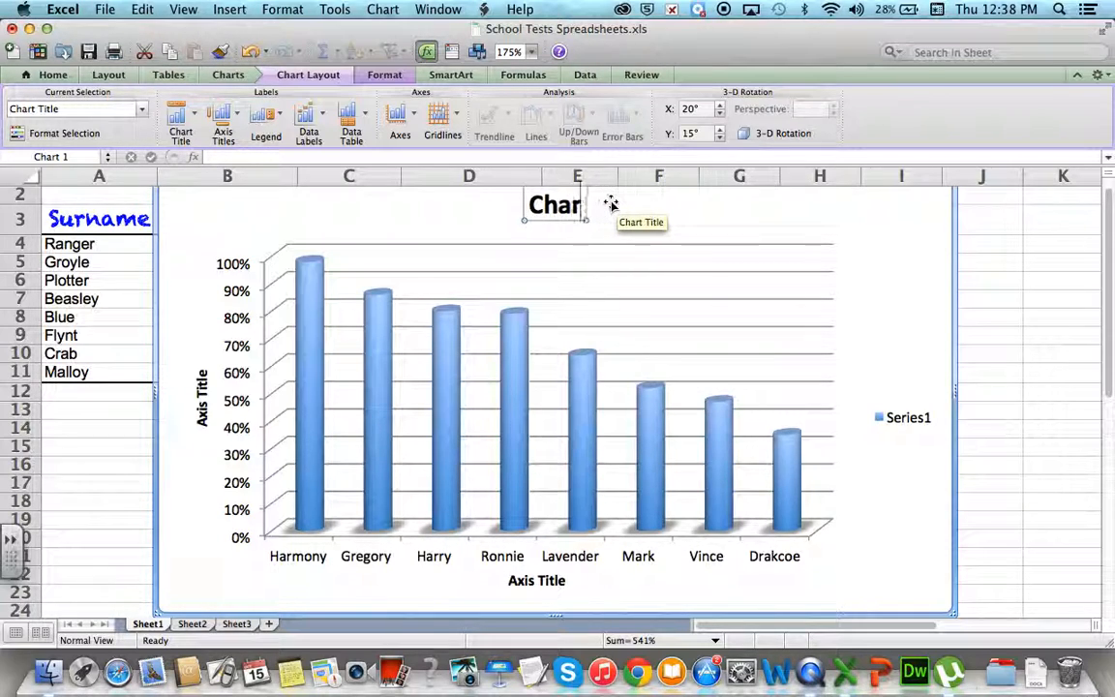
{"action": "key", "text": "BackSpace"}
{"action": "key", "text": "BackSpace"}
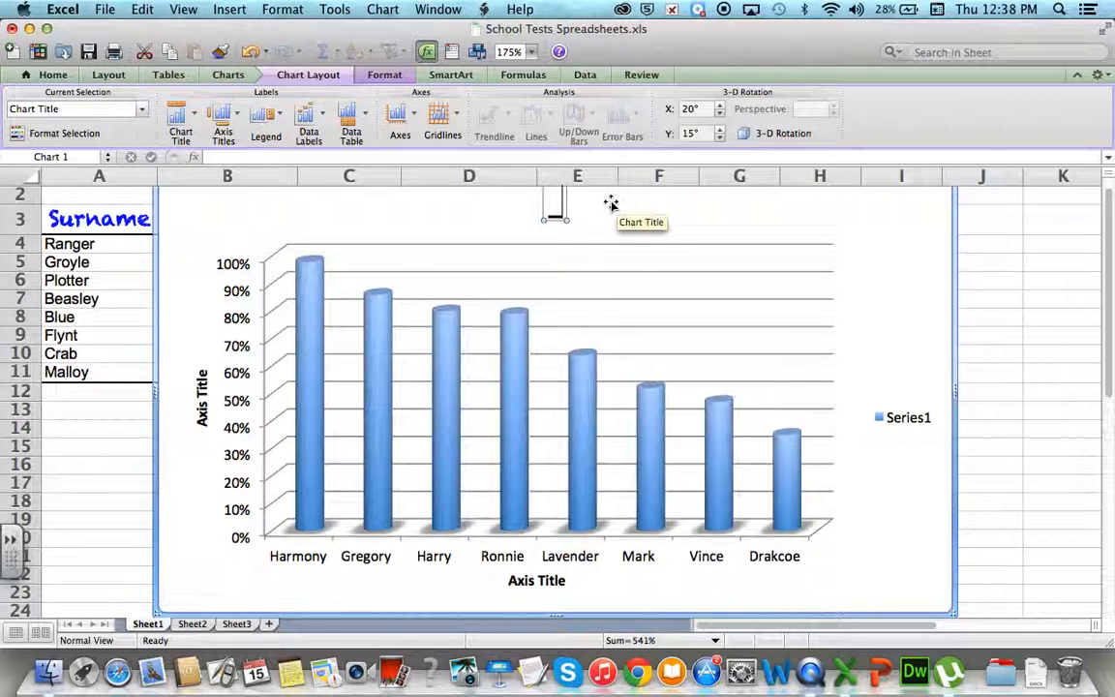
{"action": "type", "text": "Schoo"}
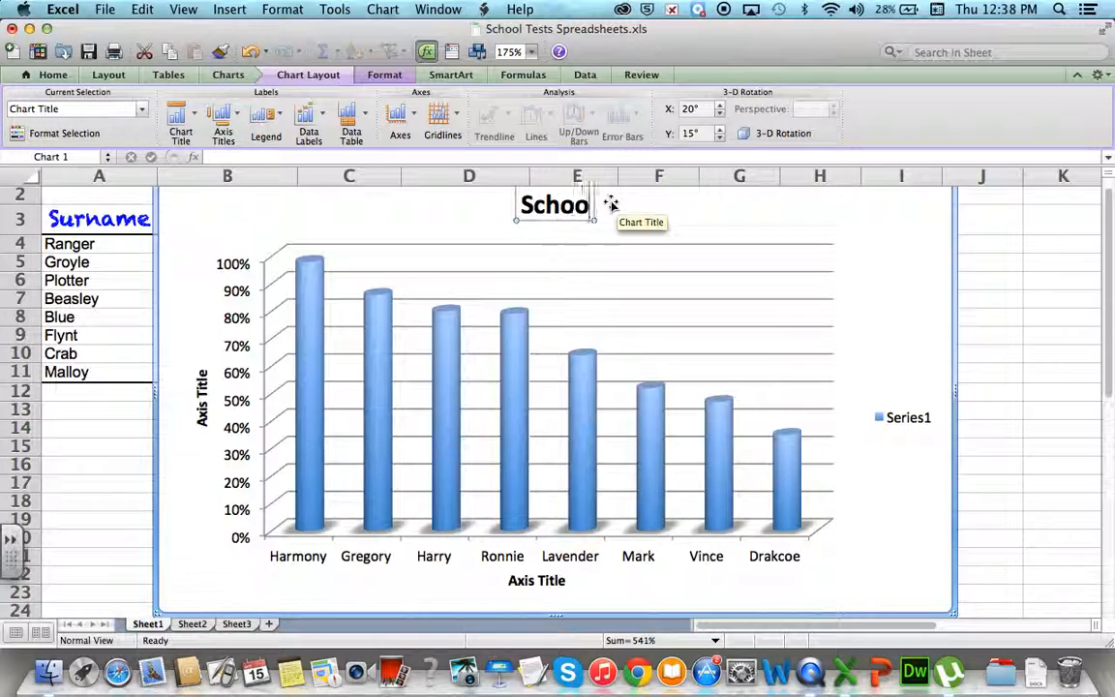
{"action": "type", "text": "l Te"}
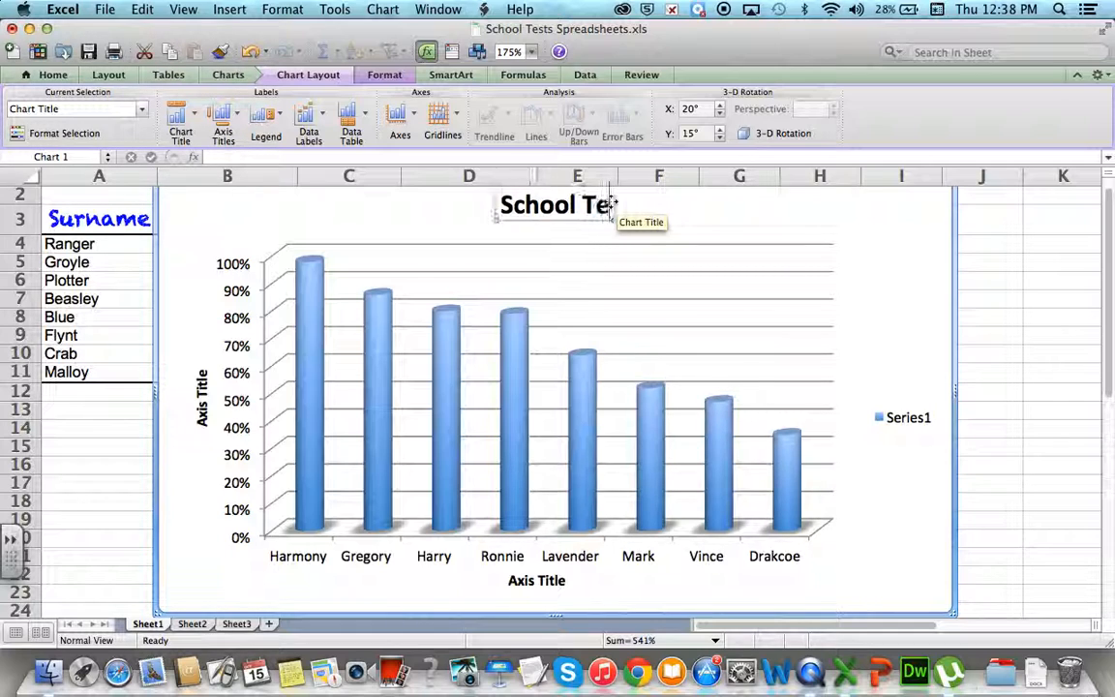
{"action": "type", "text": "st Results"}
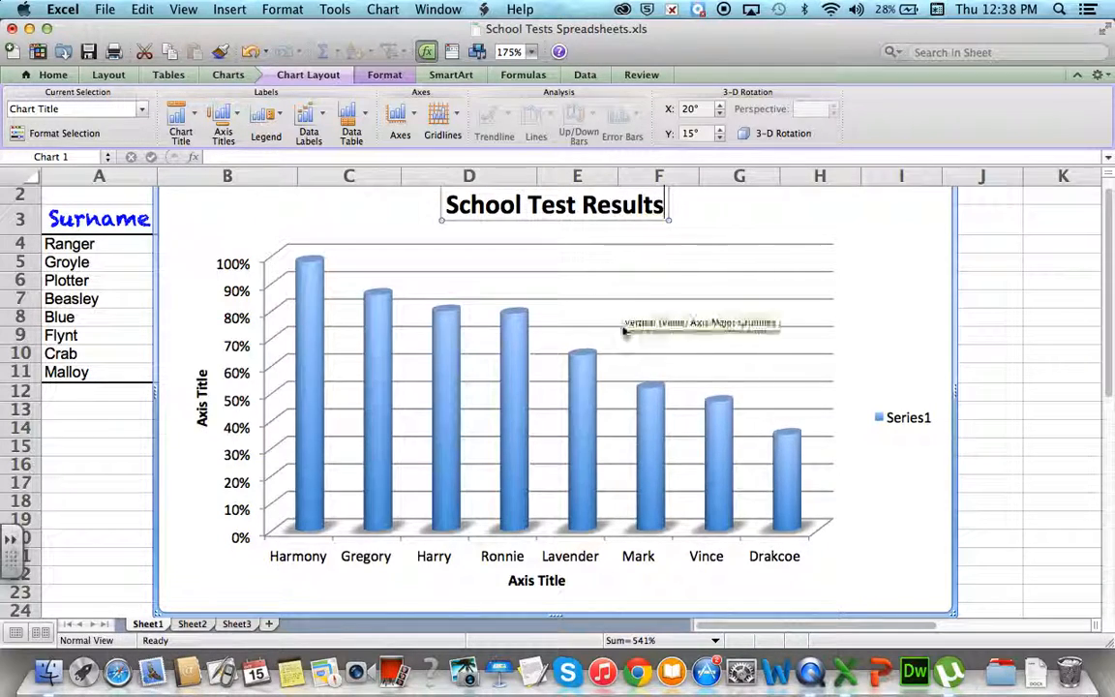
Change the horizontal axis title to "Student Name"
{"action": "left_click", "coordinate": [531, 579]}
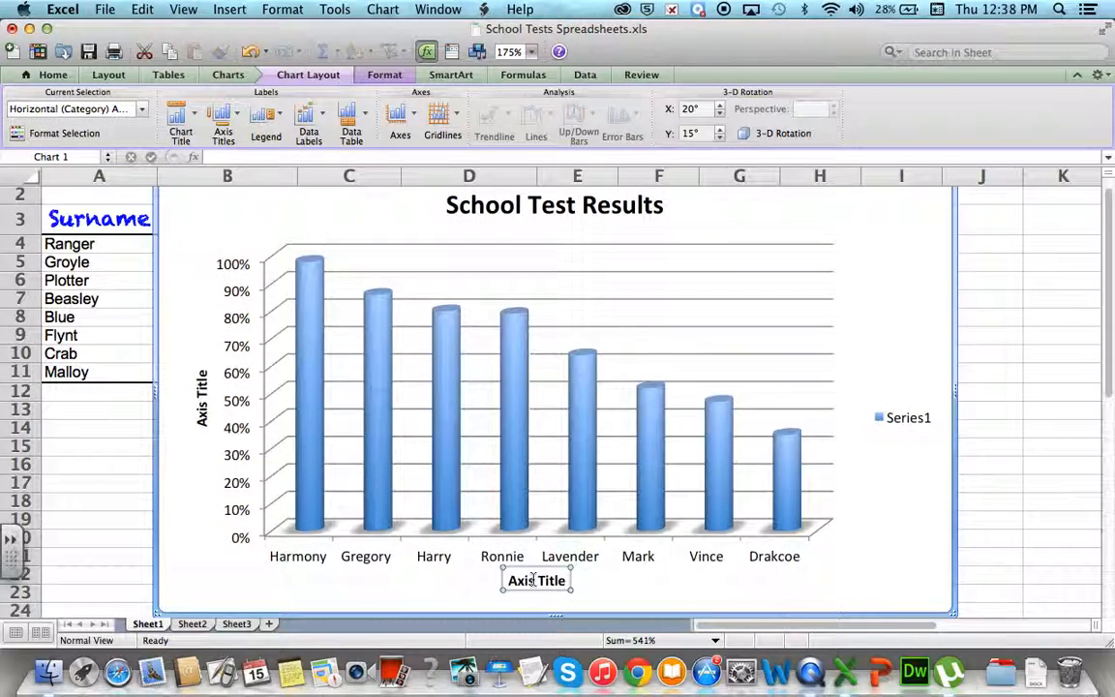
{"action": "left_click_drag", "start_coordinate": [568, 579], "coordinate": [459, 590]}
{"action": "type", "text": "Student"}
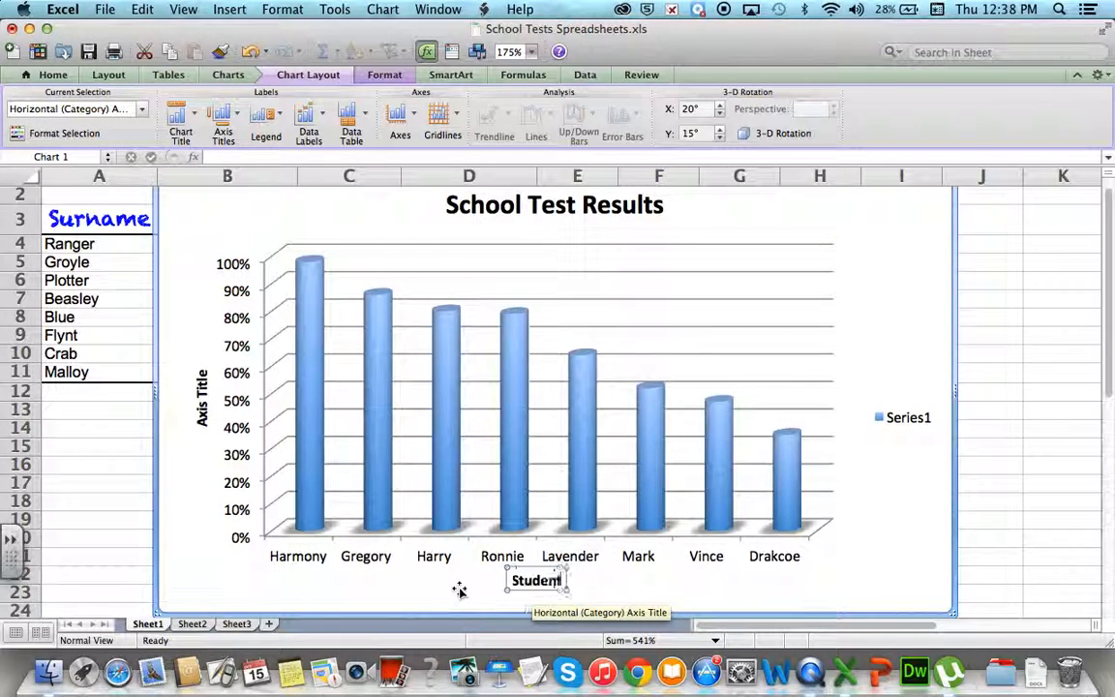
{"action": "type", "text": " Name"}
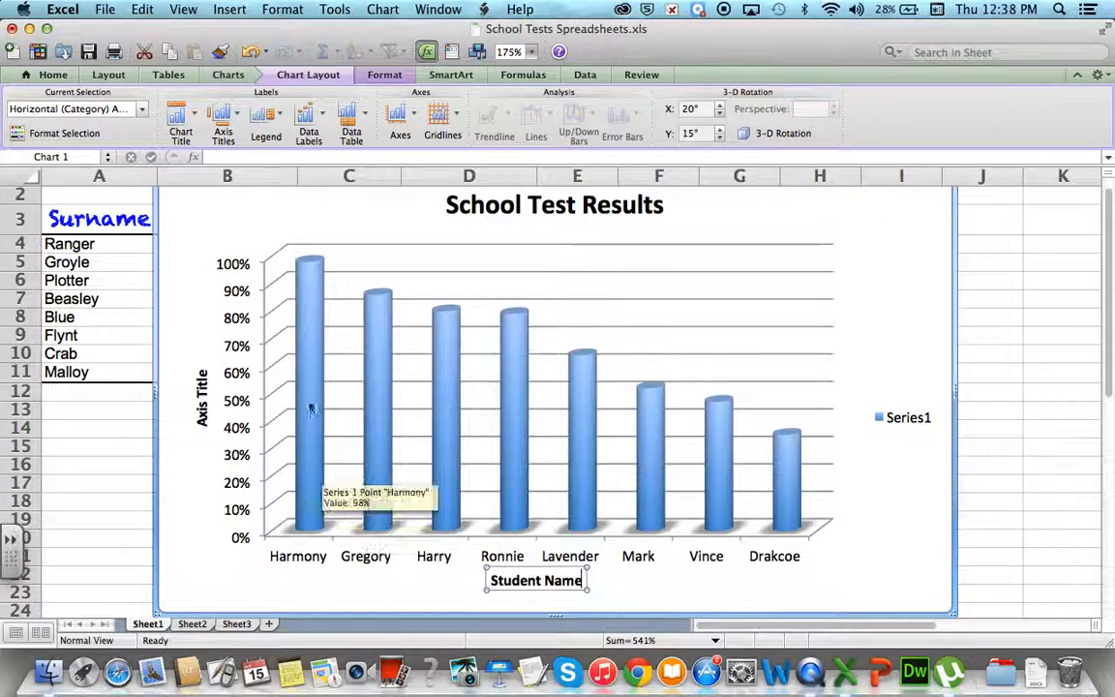
Change the vertical axis title to "Percentage score"
{"action": "left_click", "coordinate": [201, 394]}
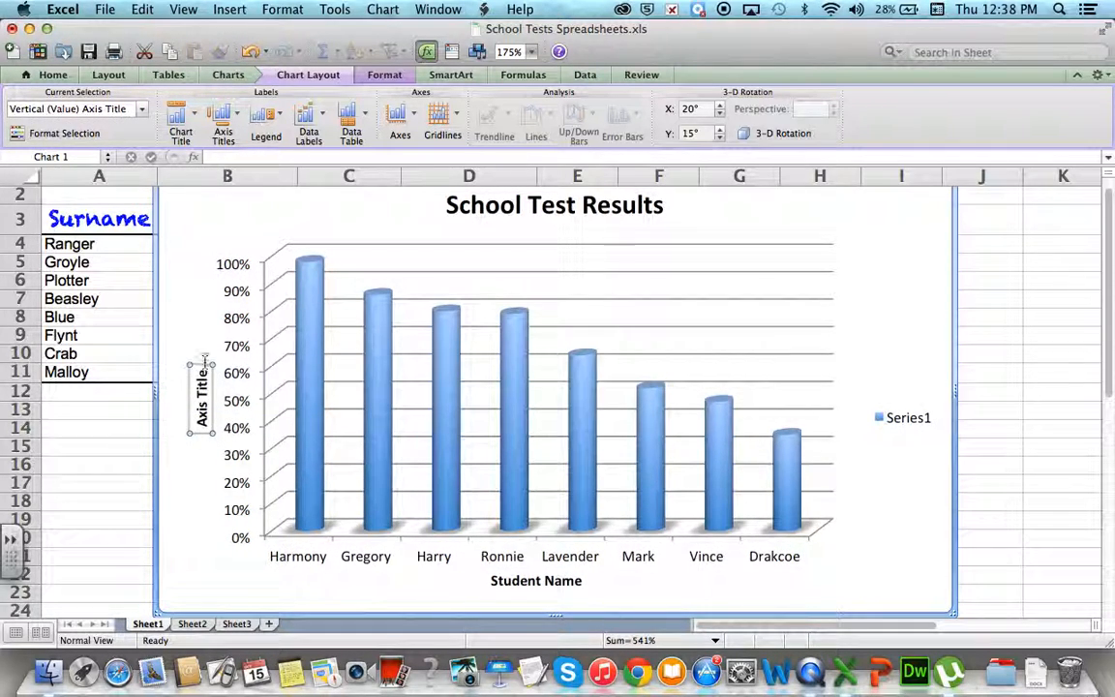
{"action": "double_click", "coordinate": [203, 420]}
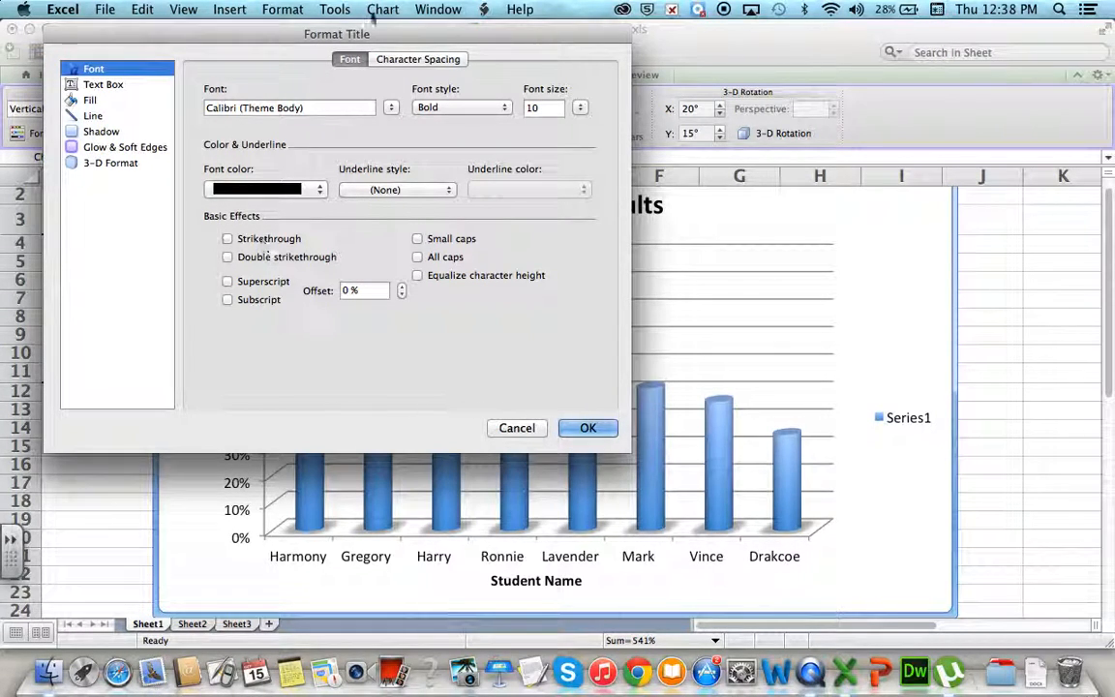
{"action": "left_click", "coordinate": [528, 432]}
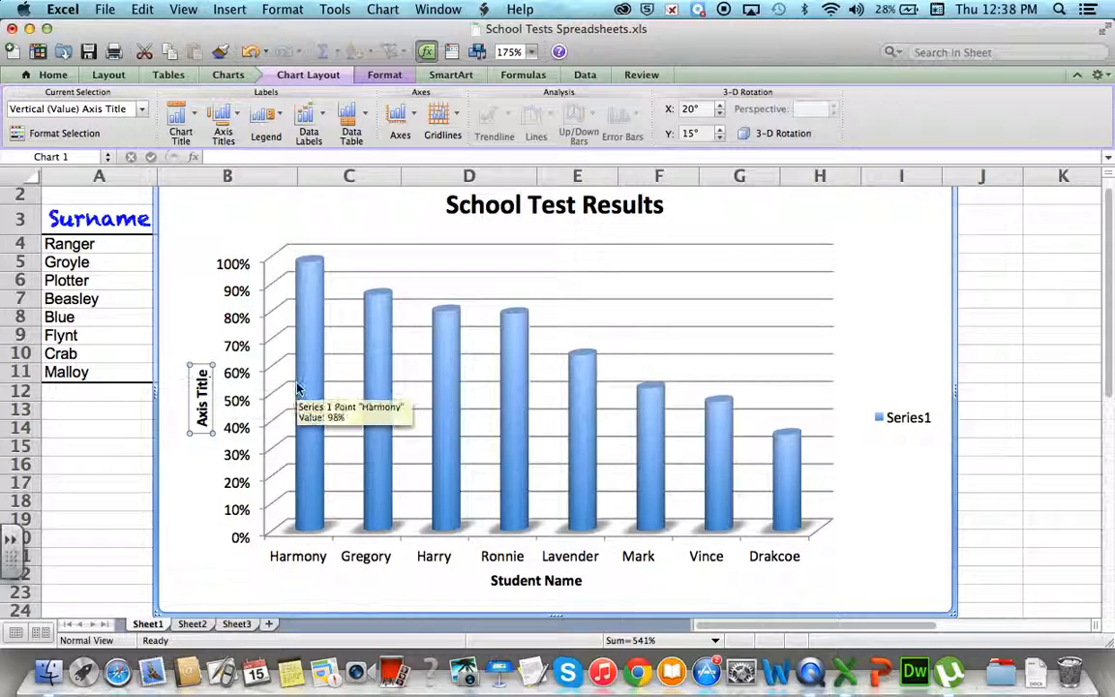
{"action": "key", "text": "BackSpace"}
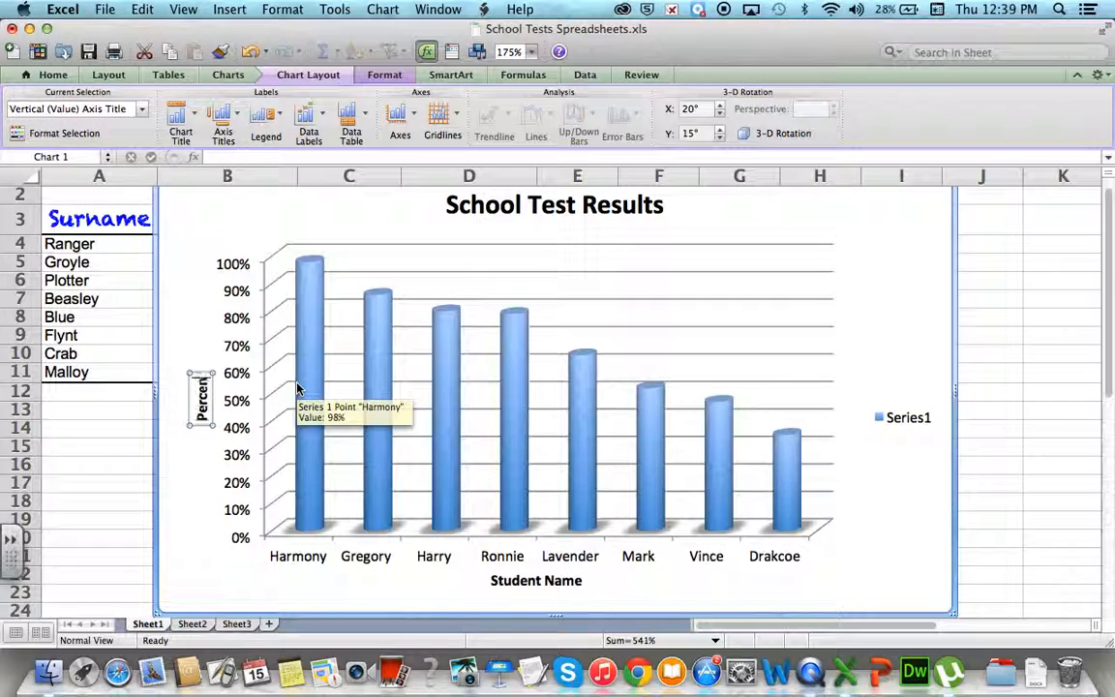
{"action": "type", "text": "Percentage score"}
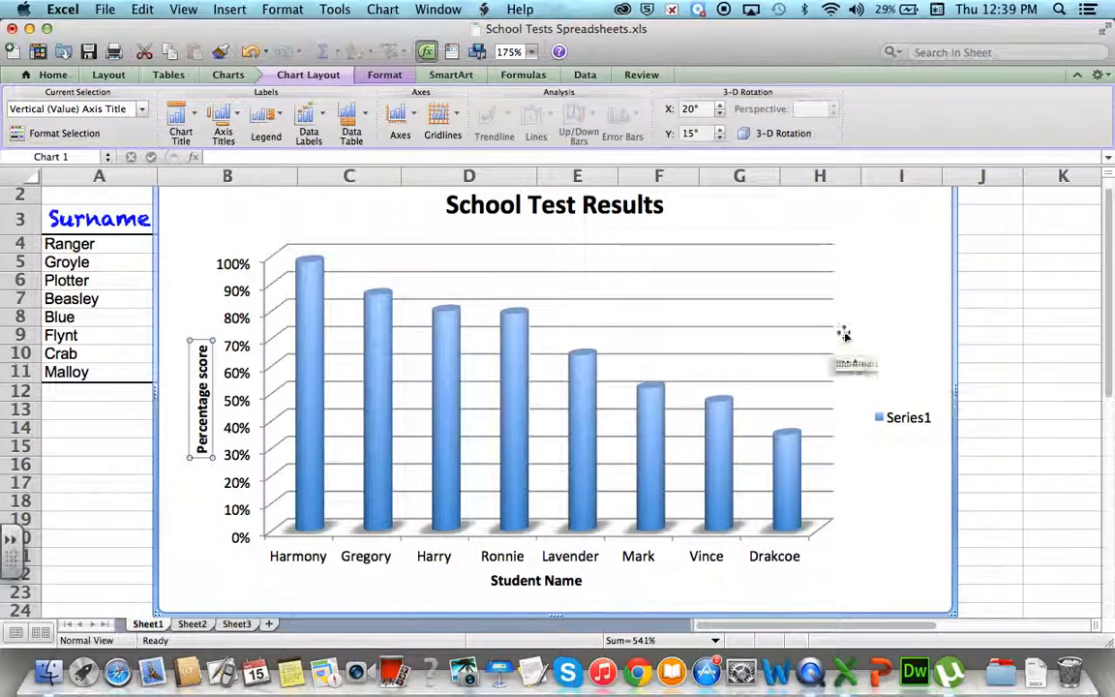
Remove the Series1 legend from the chart and add data labels showing each column's value
{"action": "left_click", "coordinate": [913, 419]}
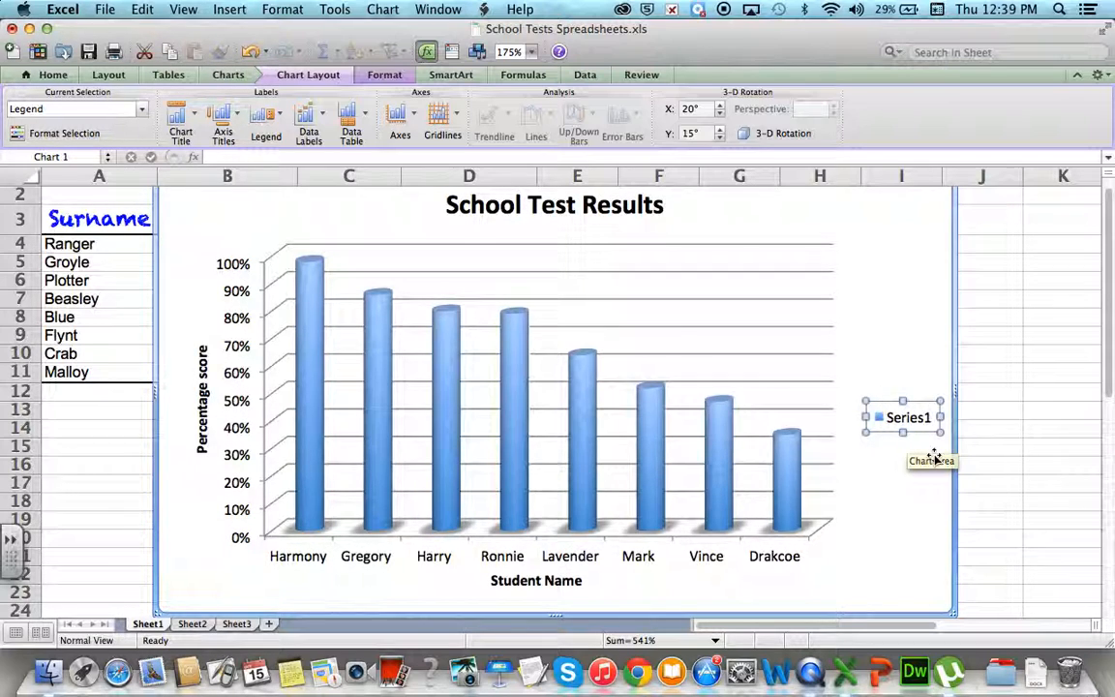
{"action": "key", "text": "Delete"}
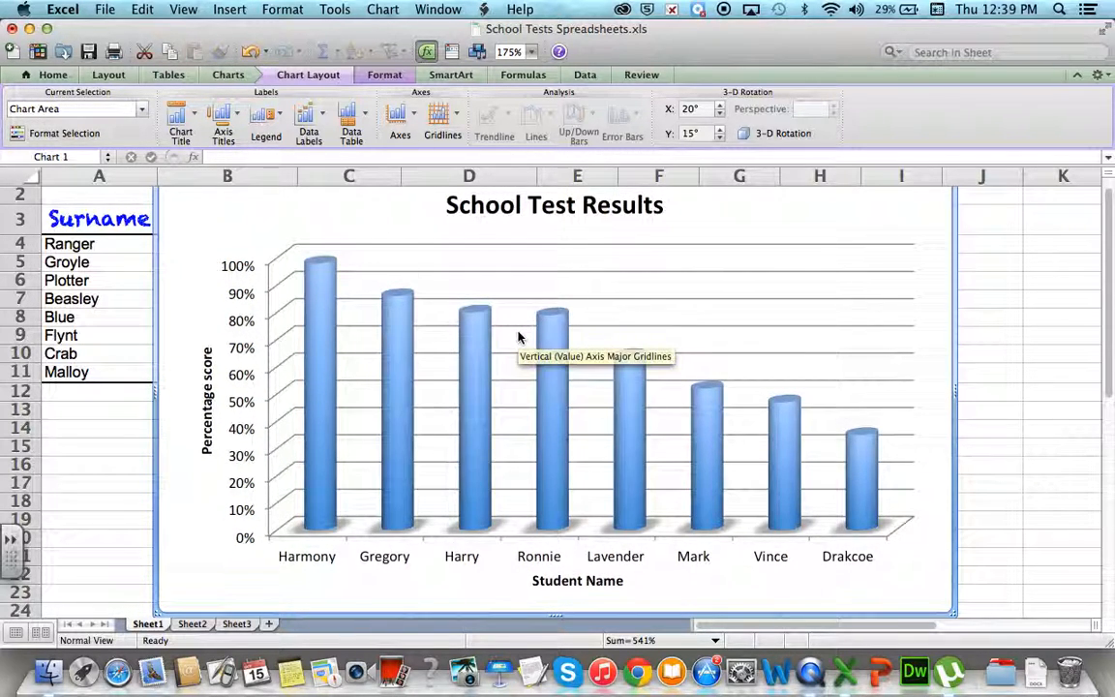
{"action": "left_click", "coordinate": [327, 118]}
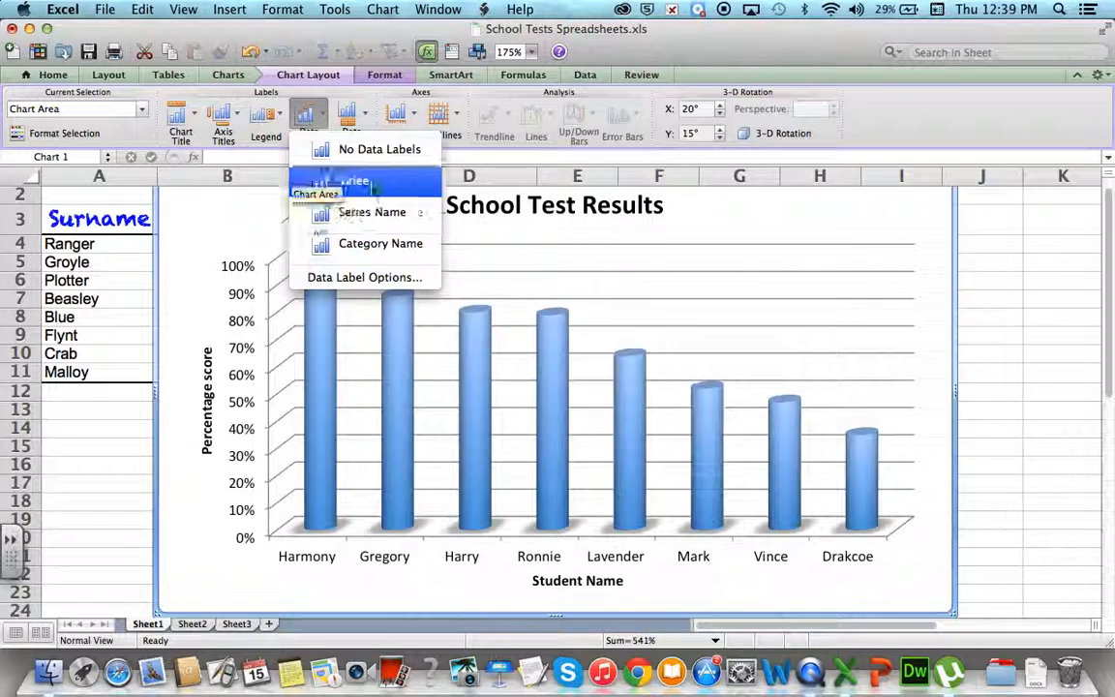
{"action": "left_click", "coordinate": [367, 183]}
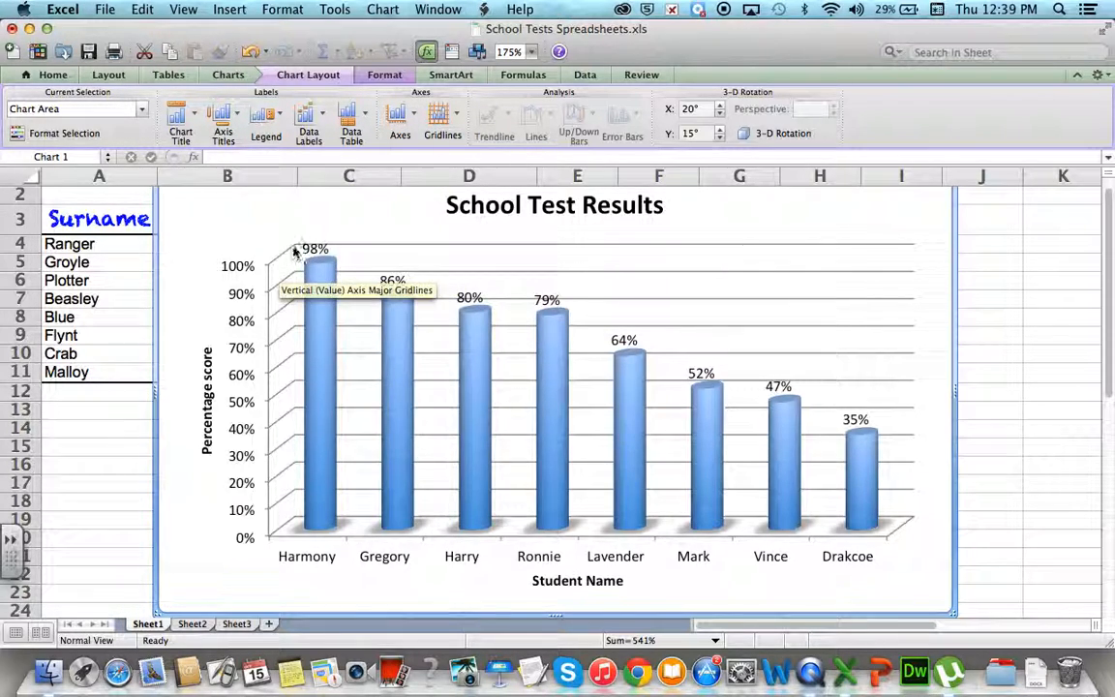
Display minor horizontal gridlines behind the chart's columns
{"action": "left_click", "coordinate": [455, 117]}
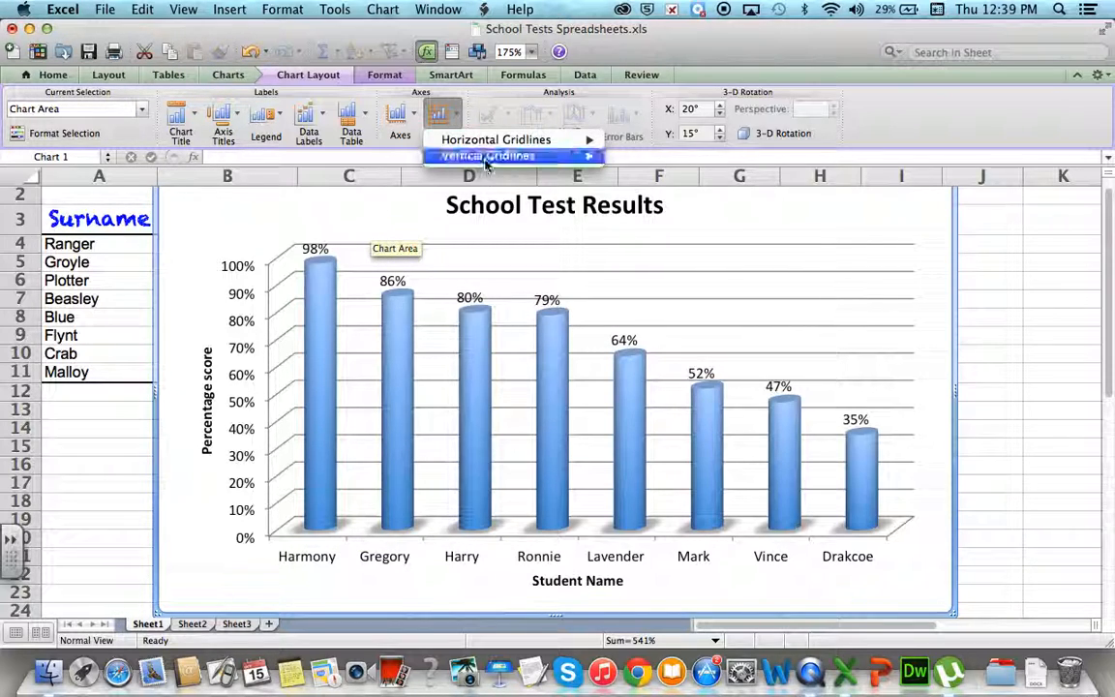
{"action": "mouse_move", "coordinate": [487, 159]}
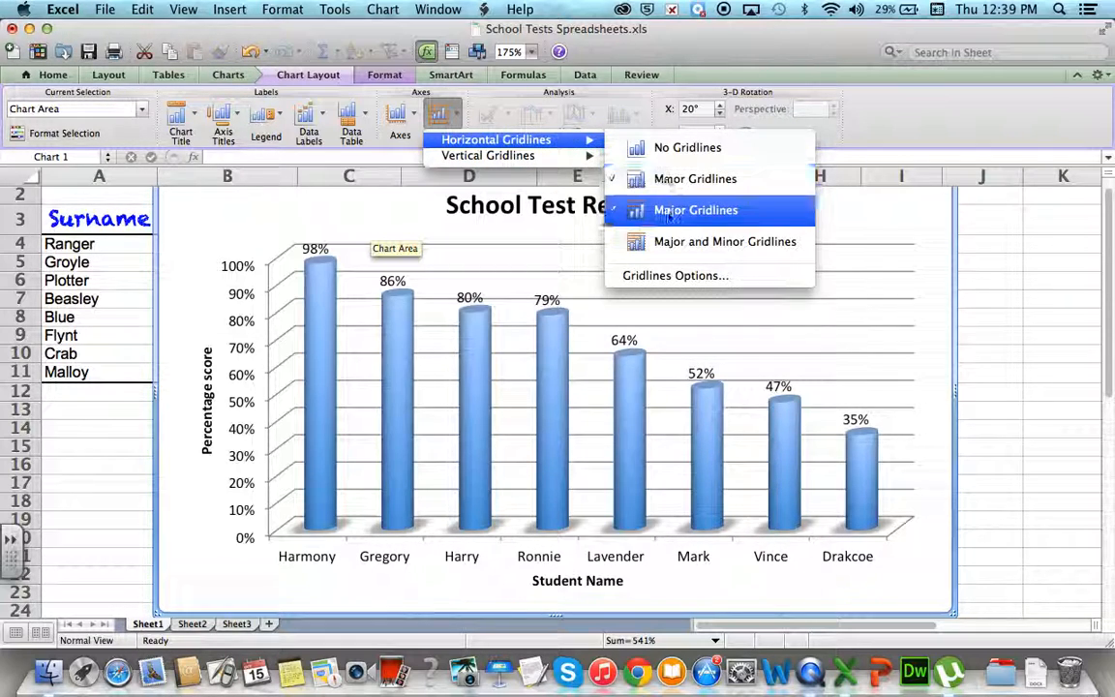
{"action": "left_click", "coordinate": [668, 218]}
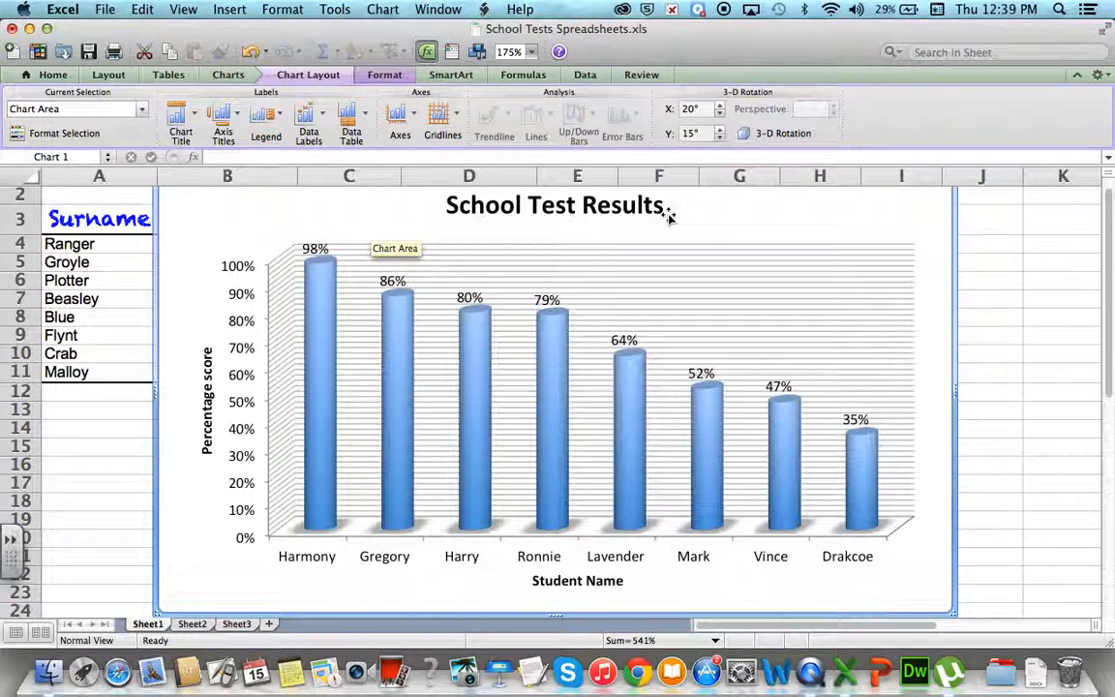